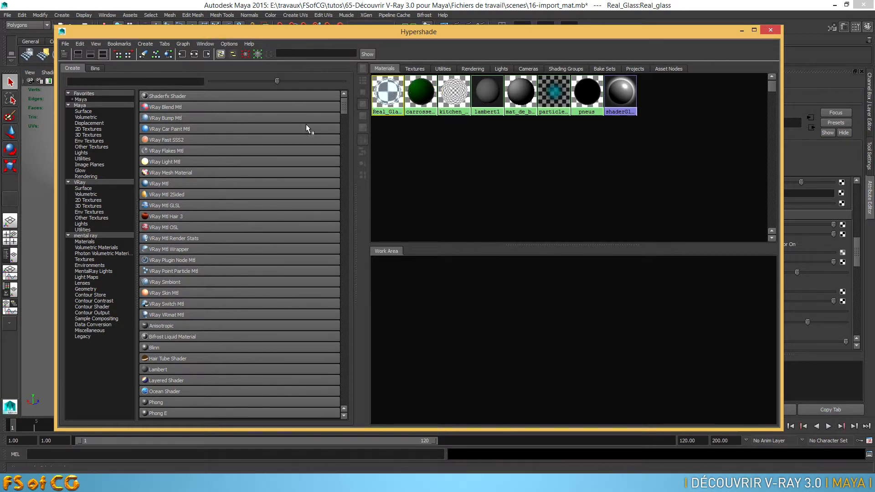
- Create a V-Ray surface material of type VRay Mtl and rename it verre
{"action": "left_click", "coordinate": [91, 188]}
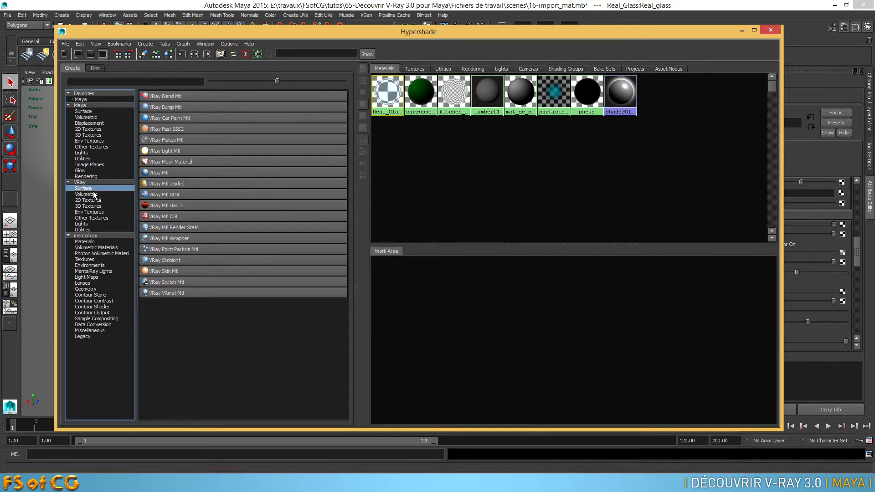
{"action": "left_click", "coordinate": [171, 173]}
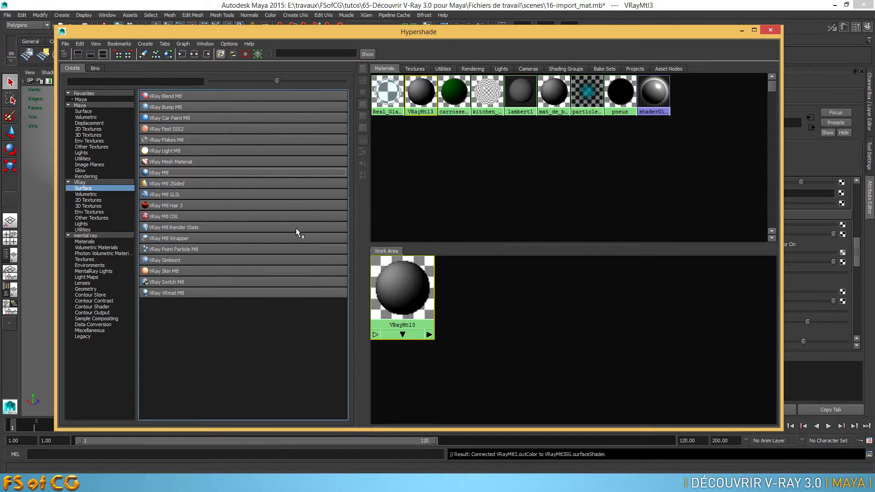
{"action": "right_click", "coordinate": [418, 95]}
{"action": "left_click", "coordinate": [406, 176]}
{"action": "type", "text": "verre"}
{"action": "key", "text": "Return"}
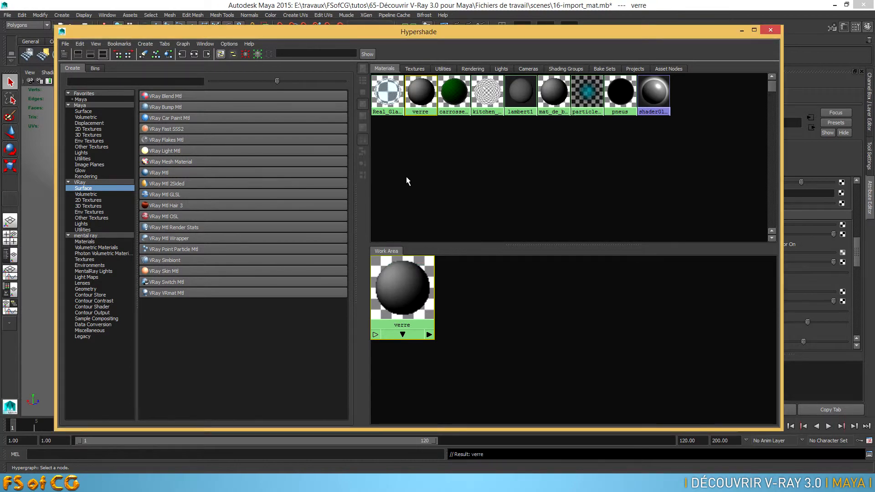
{"action": "left_click", "coordinate": [415, 291]}
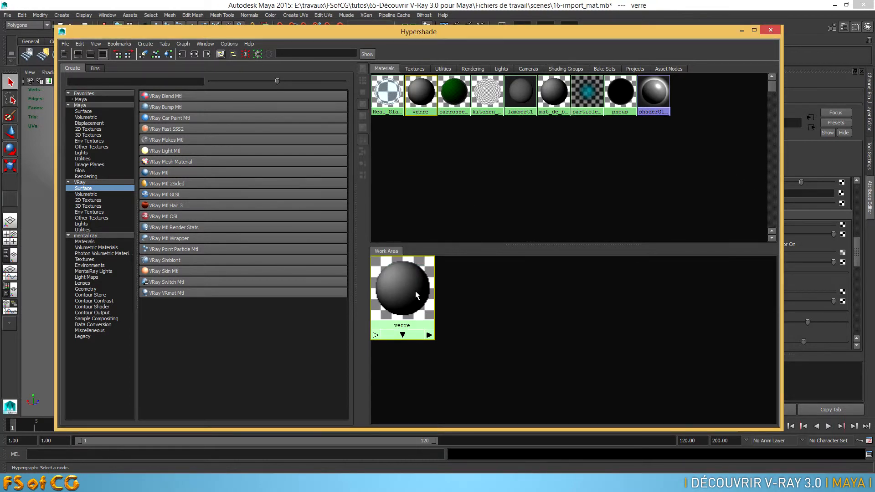
{"action": "left_click", "coordinate": [767, 30]}
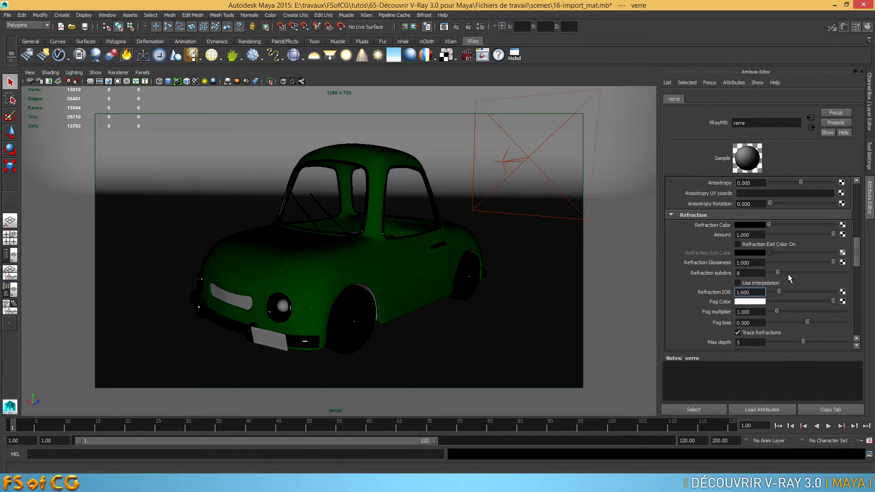
- Set both the Reflection Color and the Refraction Color of the verre material to pure white
{"action": "left_click_drag", "start_coordinate": [857, 252], "coordinate": [856, 197]}
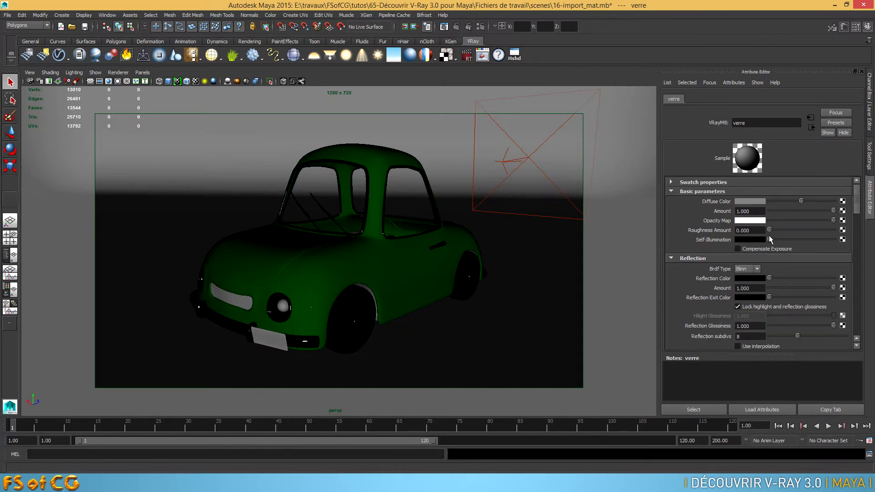
{"action": "left_click_drag", "start_coordinate": [769, 277], "coordinate": [834, 277]}
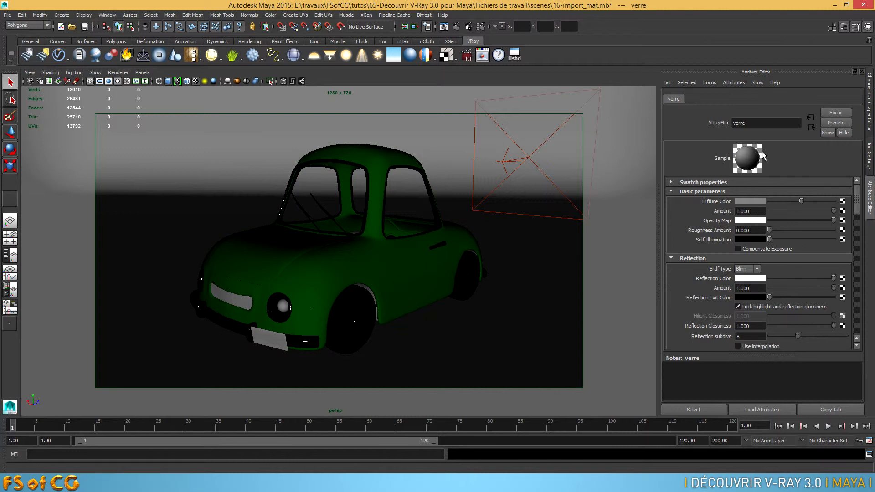
{"action": "left_click_drag", "start_coordinate": [856, 203], "coordinate": [867, 259]}
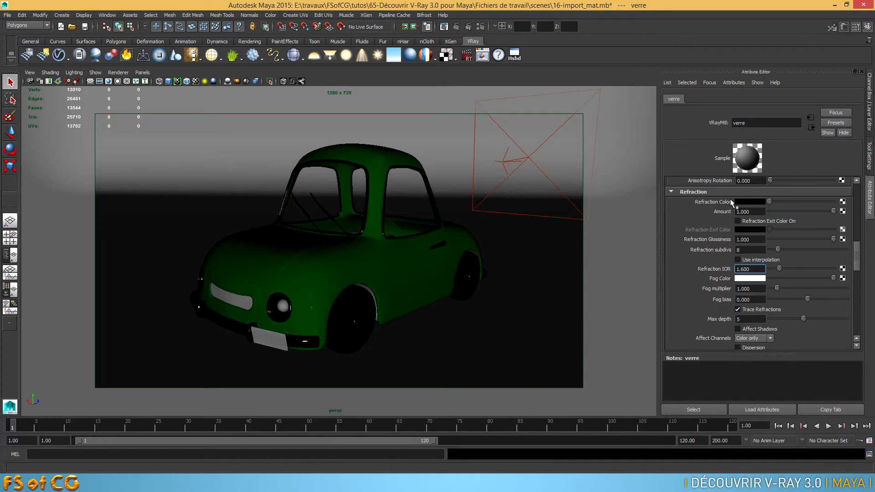
{"action": "left_click_drag", "start_coordinate": [769, 201], "coordinate": [849, 208]}
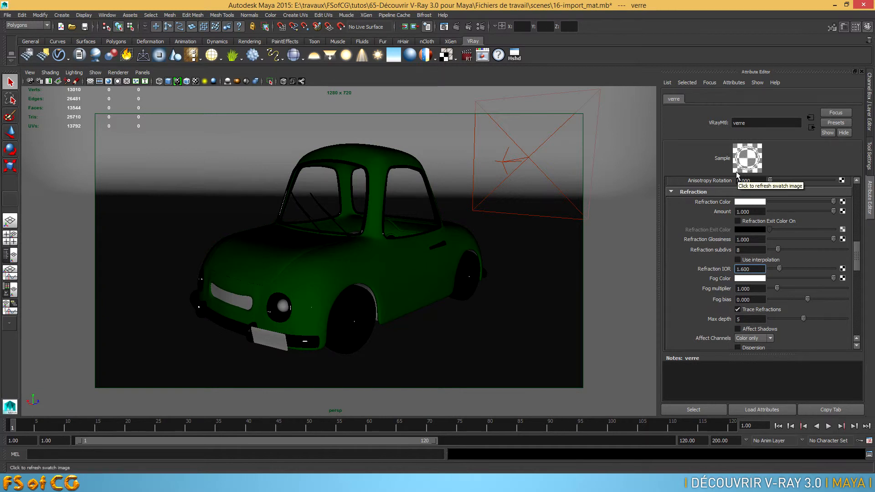
- Set the Refraction IOR of the verre material to 1.550
{"action": "left_click_drag", "start_coordinate": [753, 240], "coordinate": [728, 236]}
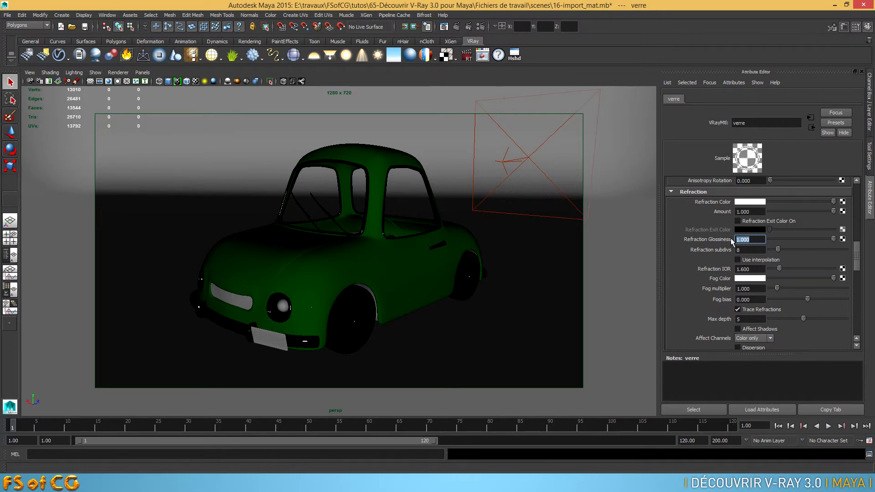
{"action": "key", "text": "Tab"}
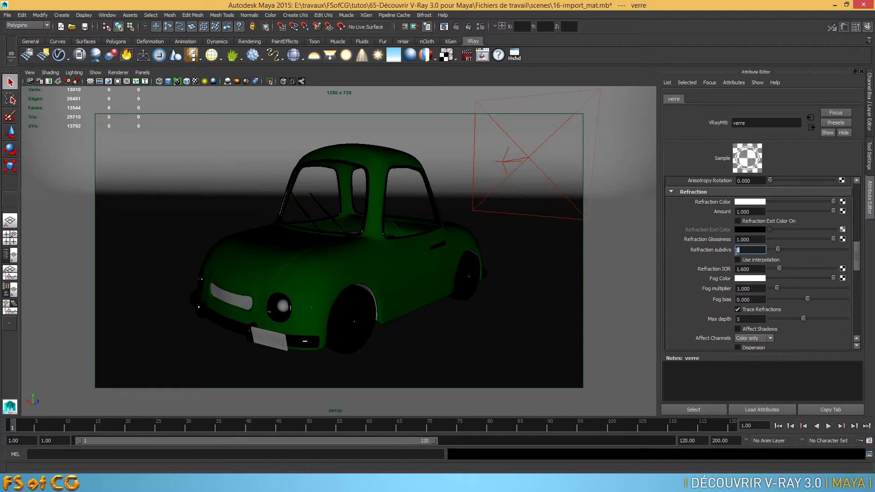
{"action": "key", "text": "Tab"}
{"action": "left_click_drag", "start_coordinate": [753, 269], "coordinate": [742, 269]}
{"action": "type", "text": "550"}
{"action": "key", "text": "Return"}
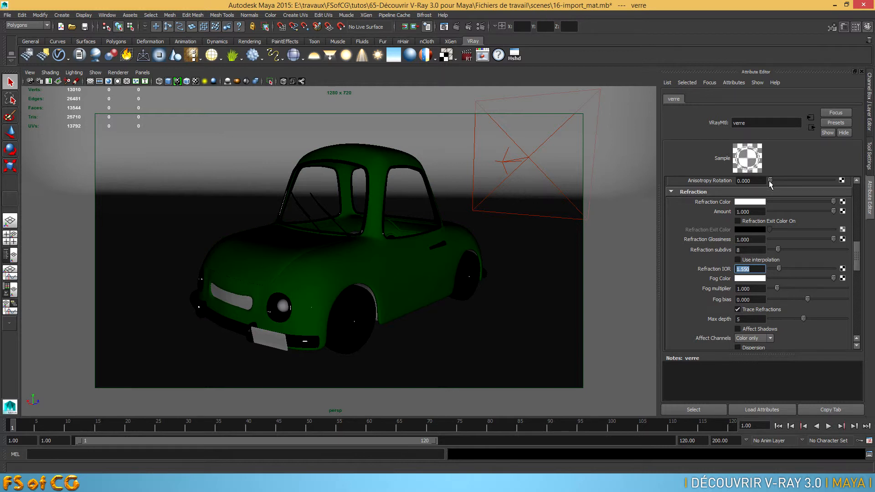
{"action": "left_click", "coordinate": [749, 319]}
{"action": "type", "text": "3"}
- Examine the thickness of the car's window mesh up close and return to the original camera view
{"action": "left_click", "coordinate": [408, 227]}
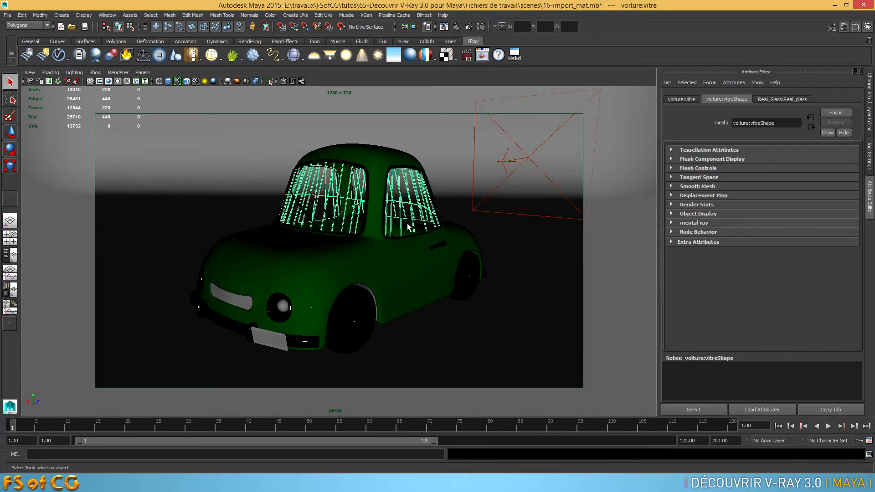
{"action": "right_click_drag", "start_coordinate": [367, 233], "coordinate": [503, 241], "text": "alt"}
{"action": "middle_click_drag", "start_coordinate": [458, 237], "coordinate": [379, 290], "text": "alt"}
{"action": "left_click_drag", "start_coordinate": [379, 291], "coordinate": [428, 314], "text": "alt"}
{"action": "middle_click_drag", "start_coordinate": [412, 264], "coordinate": [432, 322], "text": "alt"}
{"action": "right_click_drag", "start_coordinate": [431, 322], "coordinate": [479, 319], "text": "alt"}
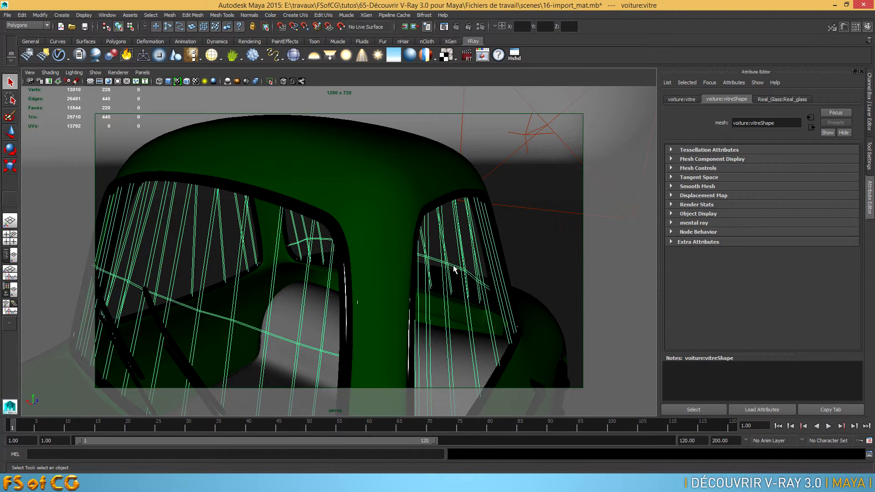
{"action": "right_click_drag", "start_coordinate": [435, 293], "coordinate": [354, 304], "text": "alt"}
{"action": "left_click_drag", "start_coordinate": [354, 305], "coordinate": [346, 280], "text": "alt"}
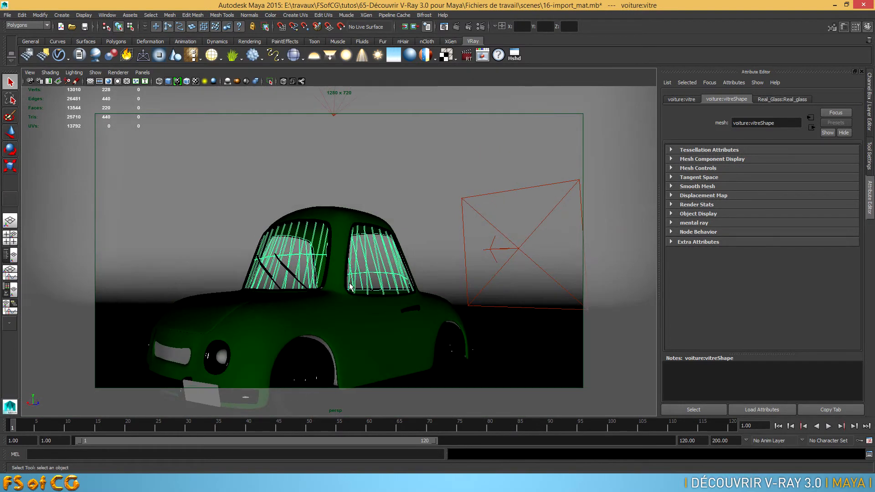
{"action": "middle_click_drag", "start_coordinate": [371, 269], "coordinate": [391, 244], "text": "alt"}
{"action": "left_click_drag", "start_coordinate": [391, 244], "coordinate": [382, 264], "text": "alt"}
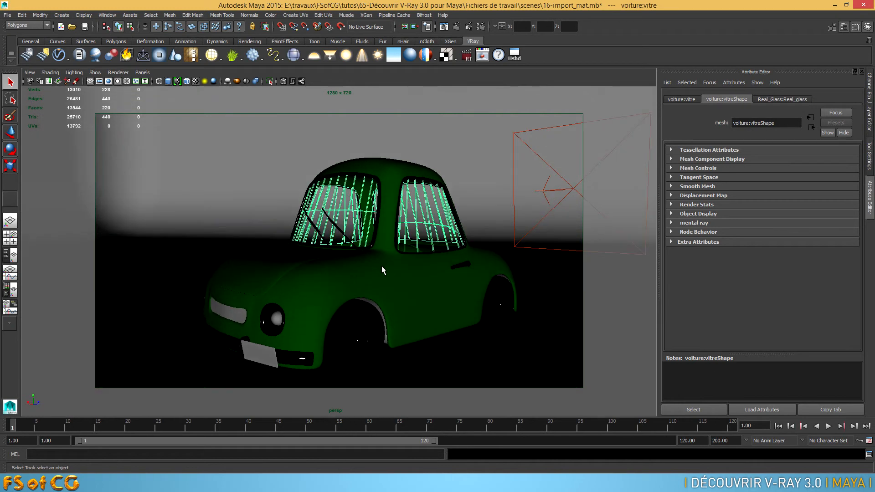
{"action": "left_click", "coordinate": [29, 72]}
{"action": "mouse_move", "coordinate": [80, 186]}
{"action": "left_click", "coordinate": [150, 186]}
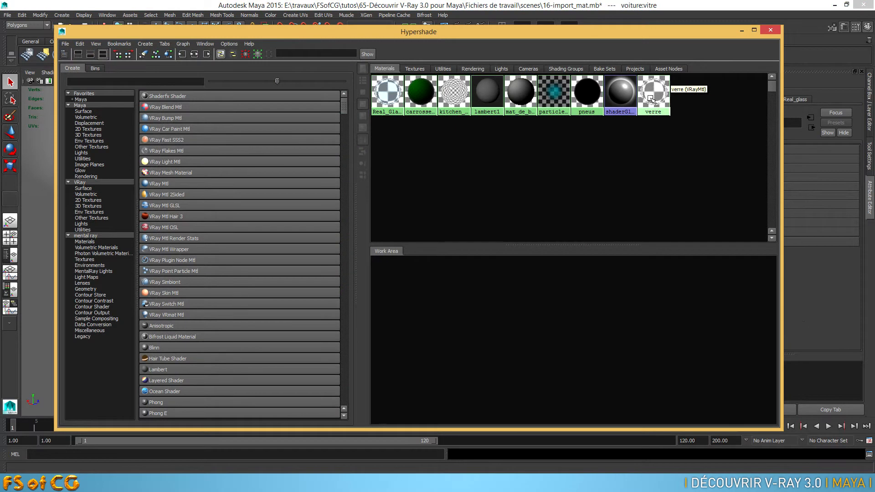
- Reselect the verre material and review its refraction Max depth setting
{"action": "left_click", "coordinate": [653, 100]}
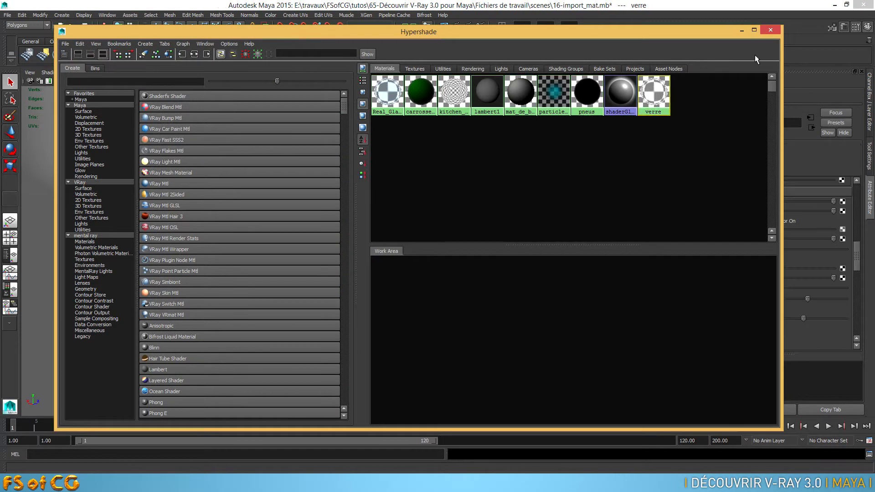
{"action": "left_click", "coordinate": [777, 30]}
{"action": "left_click", "coordinate": [747, 319]}
{"action": "left_click_drag", "start_coordinate": [746, 319], "coordinate": [728, 319]}
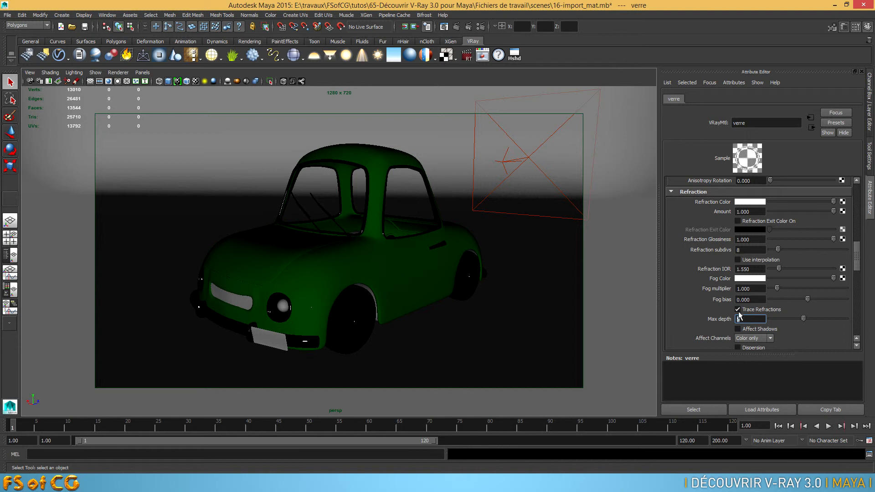
- Assign the existing verre material to the car's window mesh
{"action": "mouse_move", "coordinate": [856, 256]}
{"action": "left_mouse_down"}
{"action": "mouse_move", "coordinate": [855, 284]}
{"action": "mouse_move", "coordinate": [857, 250]}
{"action": "left_mouse_up"}
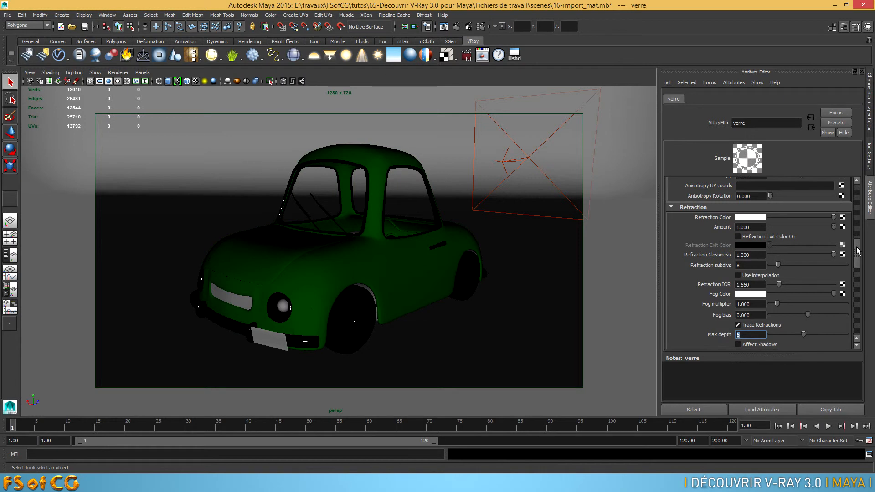
{"action": "left_click", "coordinate": [412, 199]}
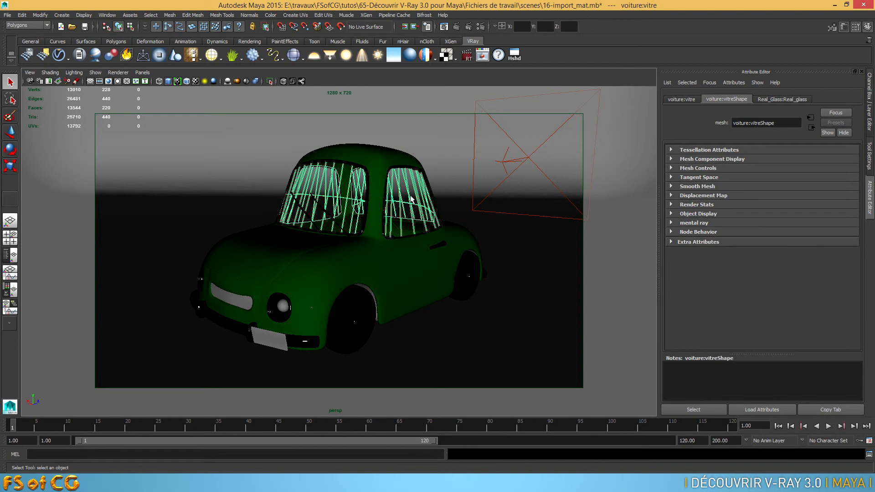
{"action": "right_click_drag", "start_coordinate": [412, 199], "coordinate": [486, 429]}
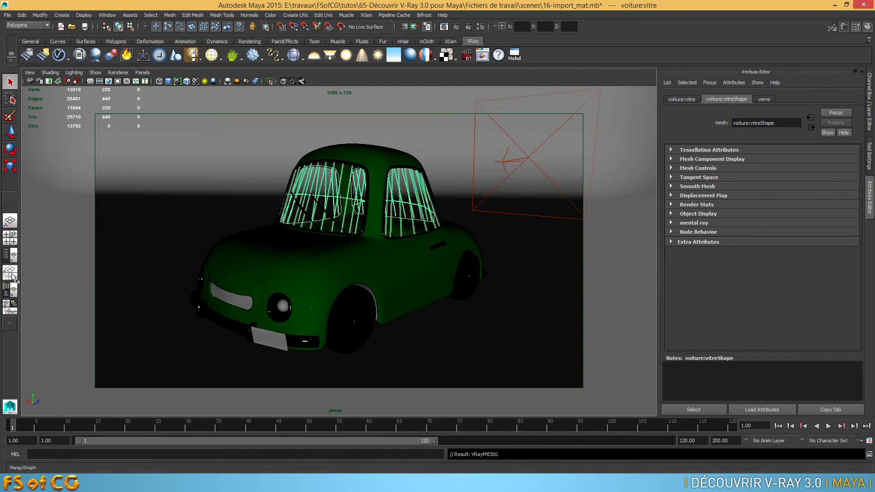
- Show the Outliner beside the perspective view and select voiture:ampoule001 inside the voiture1 group
{"action": "left_click", "coordinate": [10, 255]}
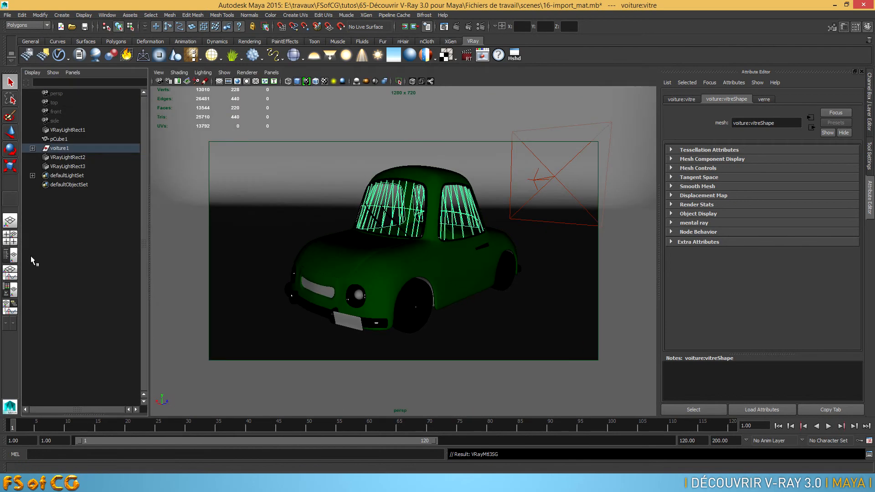
{"action": "left_click", "coordinate": [32, 148]}
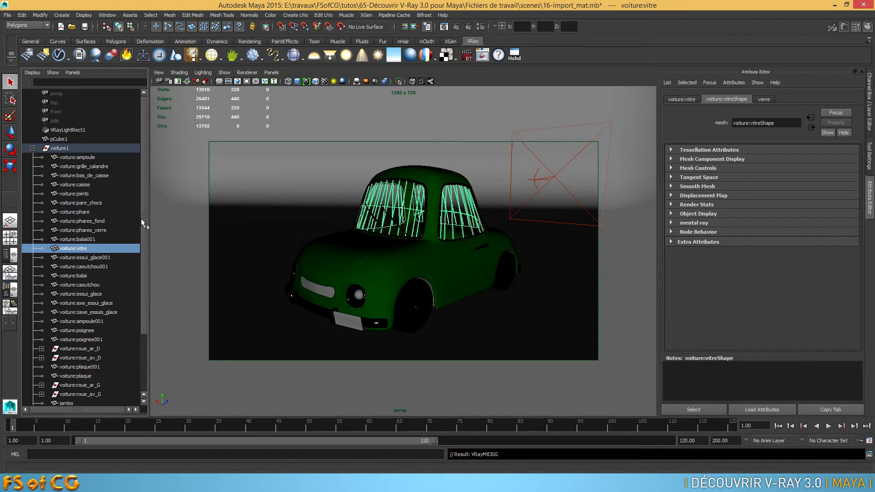
{"action": "left_click_drag", "start_coordinate": [143, 218], "coordinate": [144, 269]}
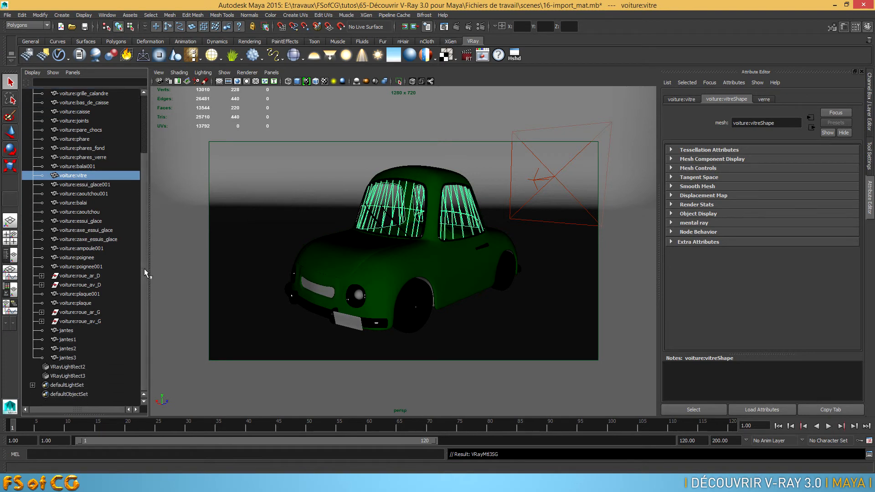
{"action": "left_click", "coordinate": [94, 249]}
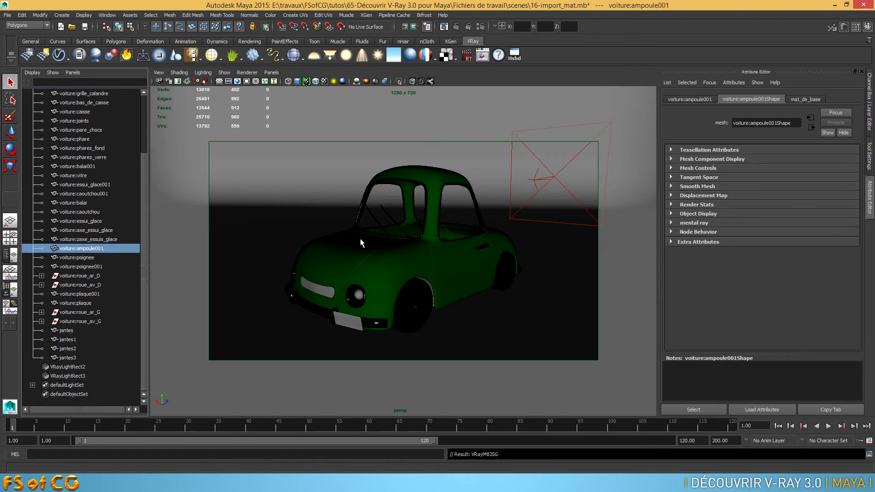
{"action": "left_click", "coordinate": [516, 55]}
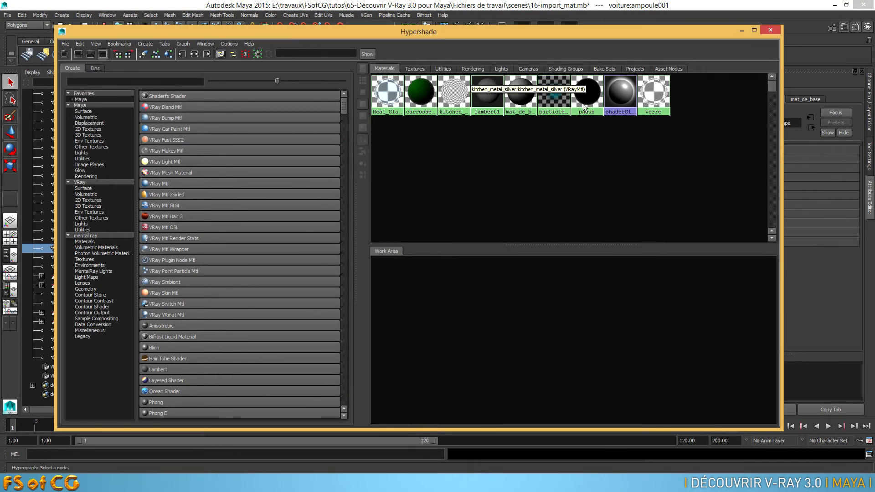
{"action": "left_click_drag", "start_coordinate": [389, 33], "coordinate": [354, 103]}
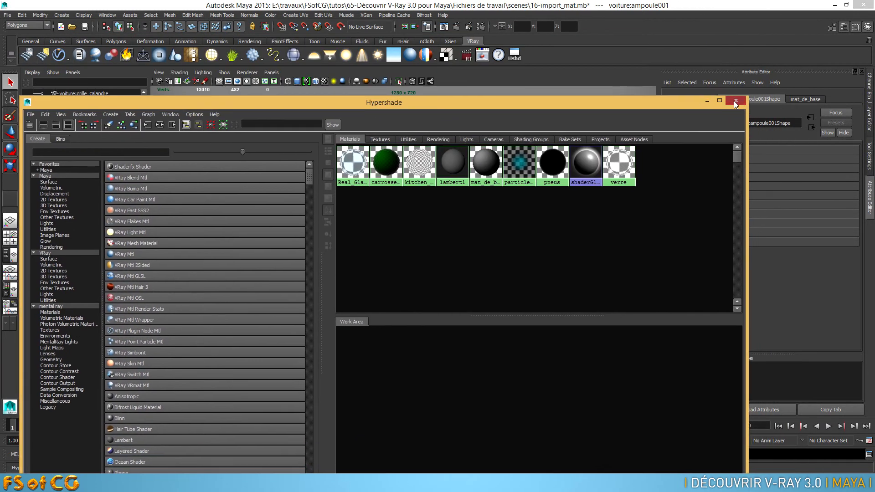
{"action": "left_click", "coordinate": [707, 101]}
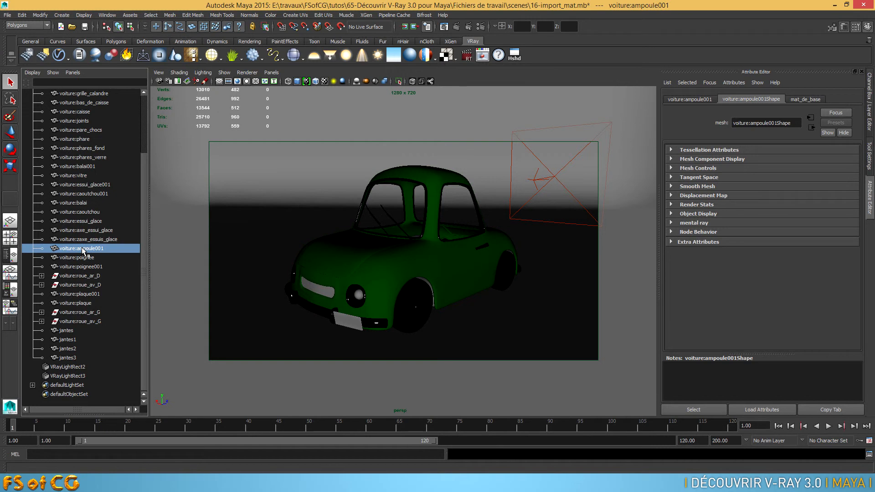
- Add voiture:ampoule to the selection and turn both headlight bulbs into V-Ray mesh lights with the "works for meshes only" option
{"action": "left_click_drag", "start_coordinate": [143, 332], "coordinate": [147, 276]}
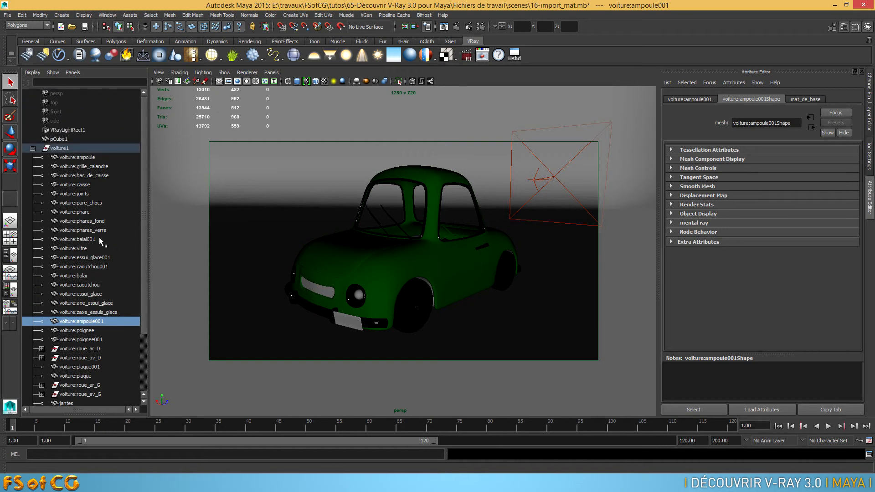
{"action": "left_click", "coordinate": [87, 158], "text": "ctrl"}
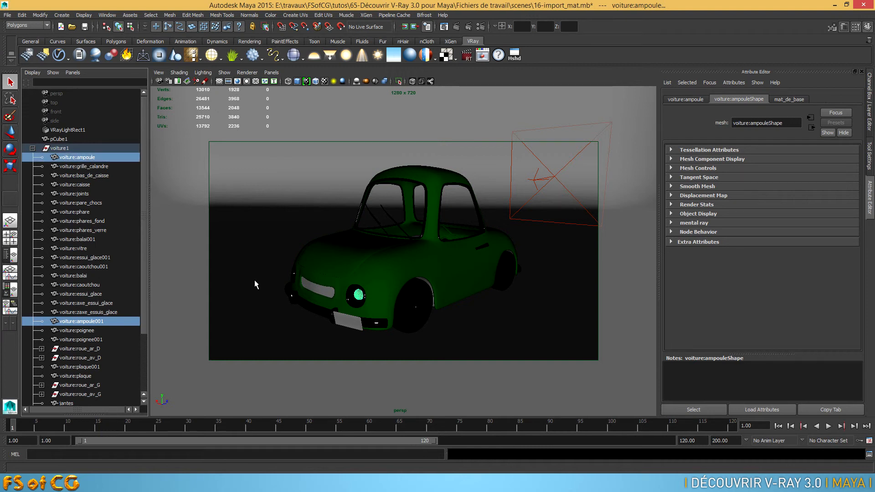
{"action": "left_click_drag", "start_coordinate": [256, 285], "coordinate": [393, 287], "text": "alt"}
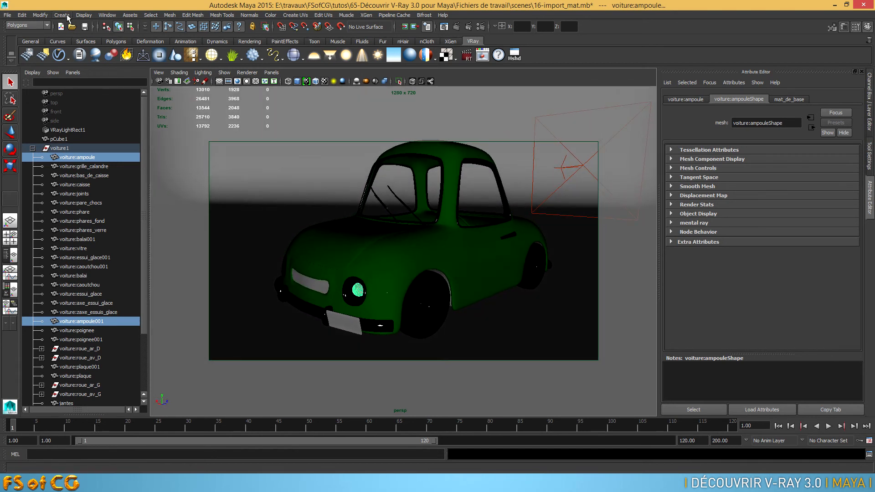
{"action": "left_click", "coordinate": [66, 16]}
{"action": "mouse_move", "coordinate": [103, 209]}
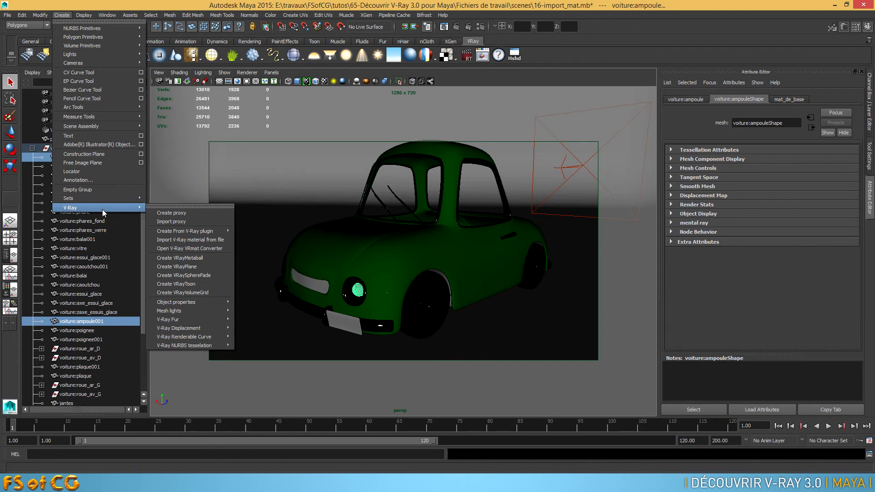
{"action": "mouse_move", "coordinate": [180, 311]}
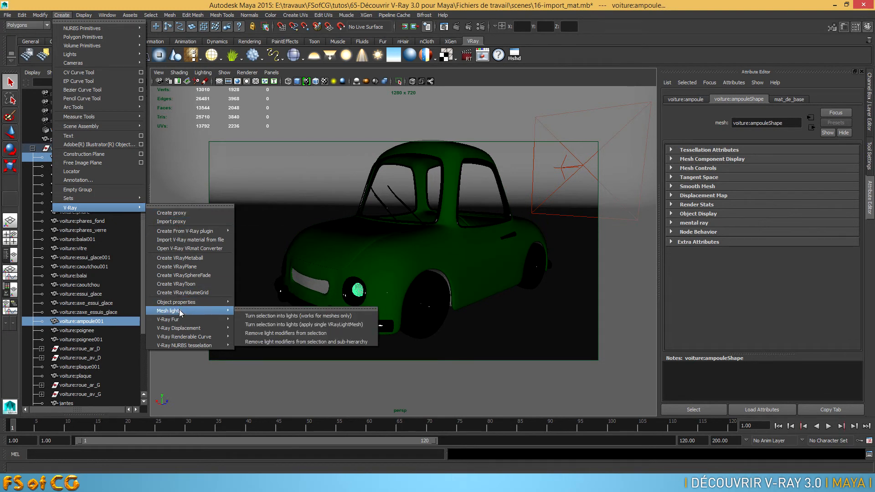
{"action": "left_click", "coordinate": [294, 316]}
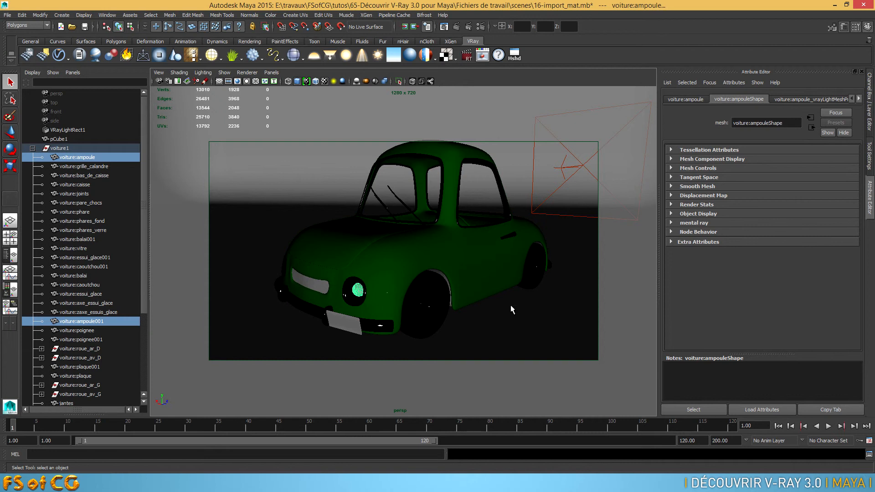
- In the ampoule mesh light properties, set Units to Lumens and the Intensity multiplier to 2000
{"action": "left_click", "coordinate": [786, 100]}
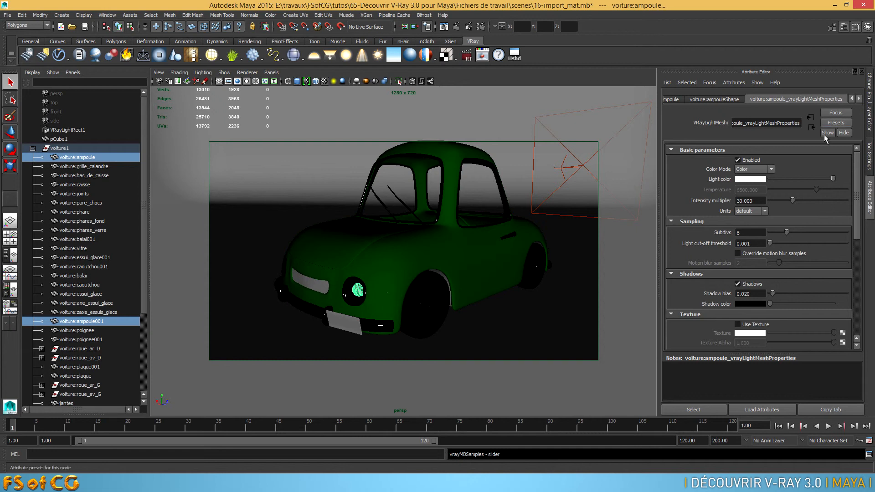
{"action": "mouse_move", "coordinate": [855, 185]}
{"action": "left_mouse_down"}
{"action": "mouse_move", "coordinate": [855, 214]}
{"action": "mouse_move", "coordinate": [853, 170]}
{"action": "left_mouse_up"}
{"action": "left_click", "coordinate": [763, 211]}
{"action": "left_click", "coordinate": [760, 219]}
{"action": "left_click_drag", "start_coordinate": [759, 201], "coordinate": [730, 201]}
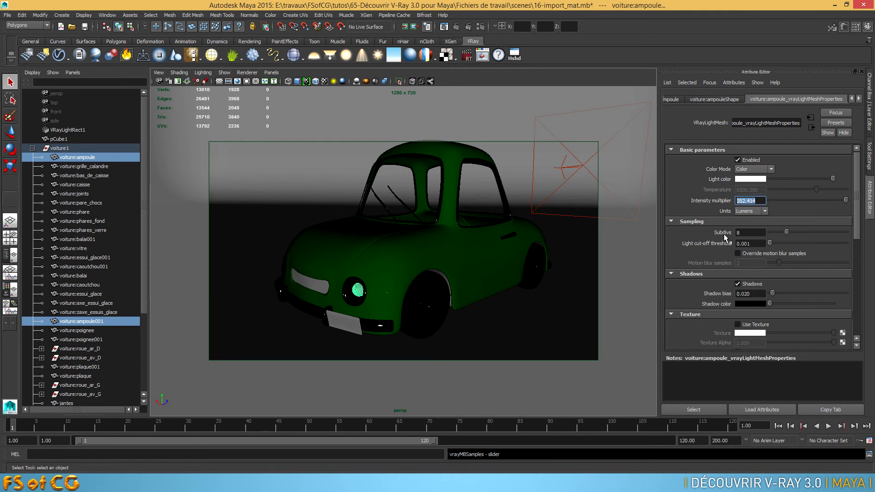
{"action": "type", "text": "2000"}
{"action": "key", "text": "Return"}
- Show the V-Ray frame buffer and start a new render of the car
{"action": "left_click", "coordinate": [430, 313]}
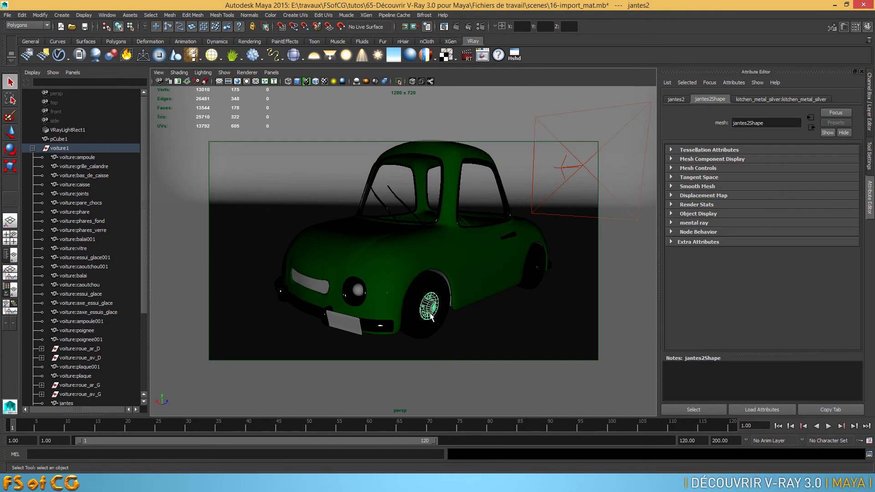
{"action": "left_click", "coordinate": [481, 55]}
{"action": "left_click_drag", "start_coordinate": [515, 68], "coordinate": [537, 33]}
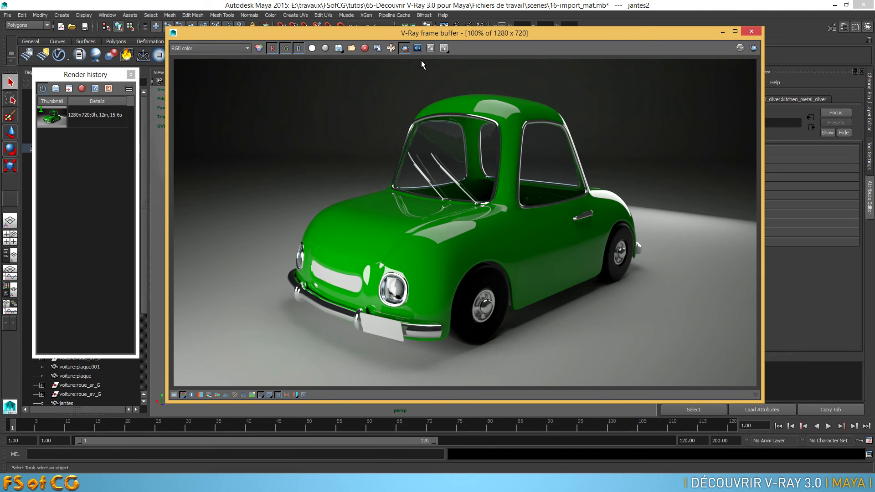
{"action": "left_click", "coordinate": [755, 48]}
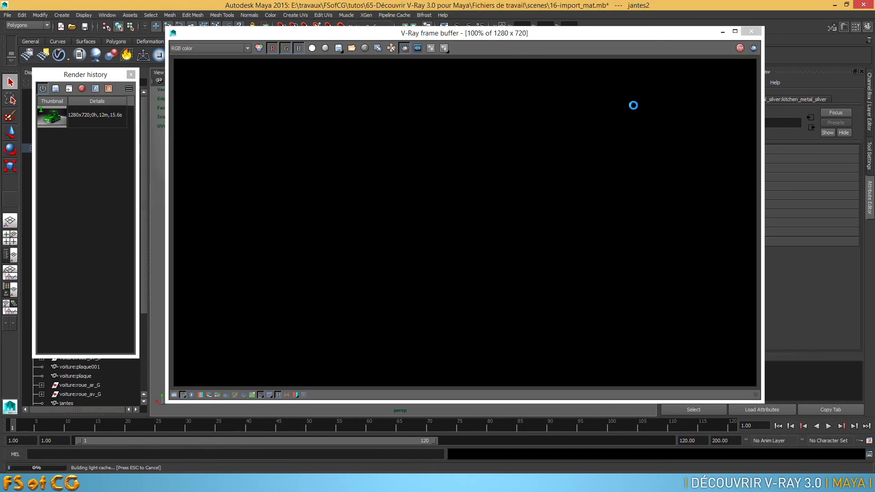